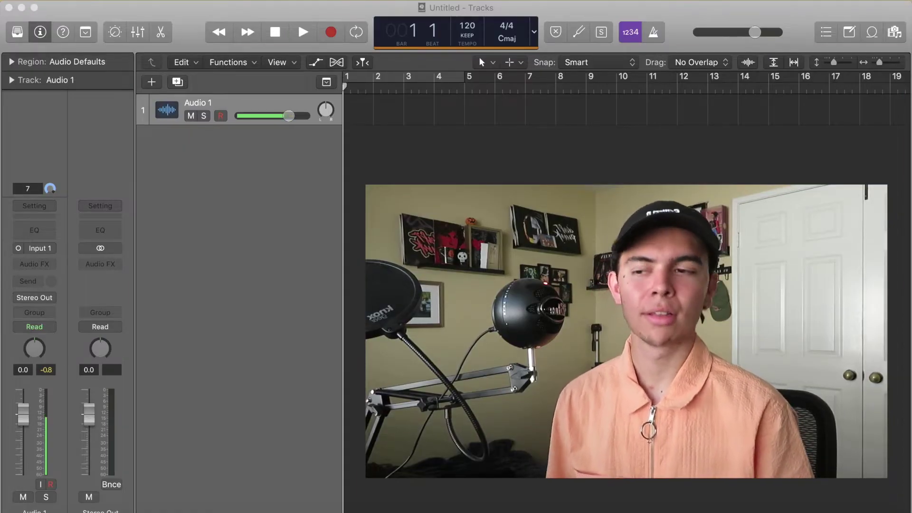
Start recording a new take onto the armed Audio 1 track.
click(331, 31)
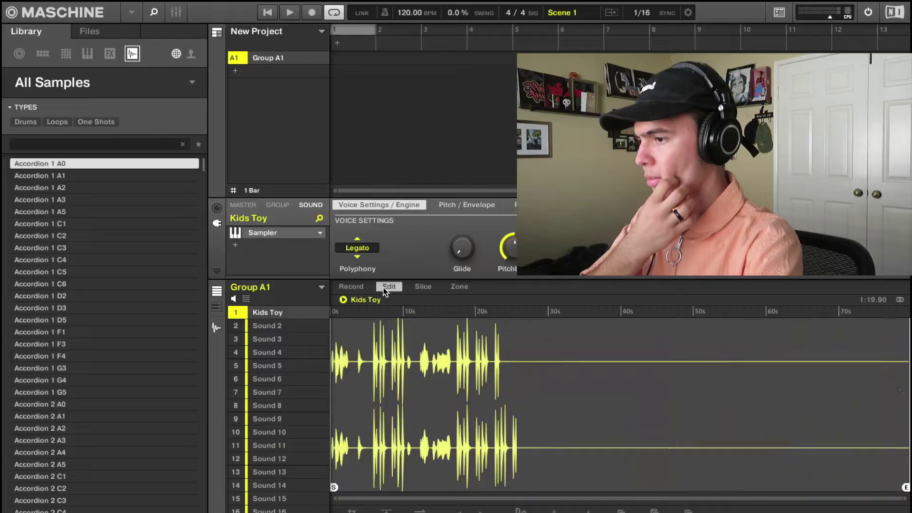
Hide the library and audition the chopped Kids Toy pattern.
click(152, 16)
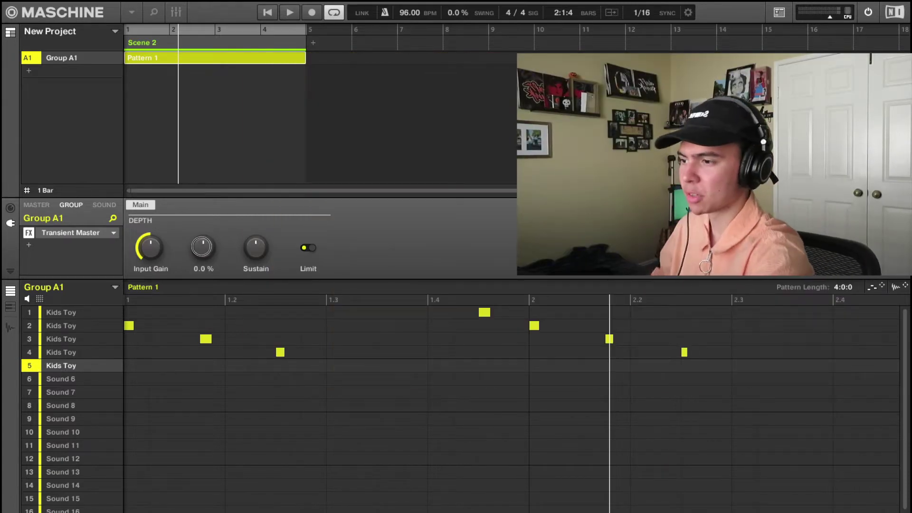
key(space)
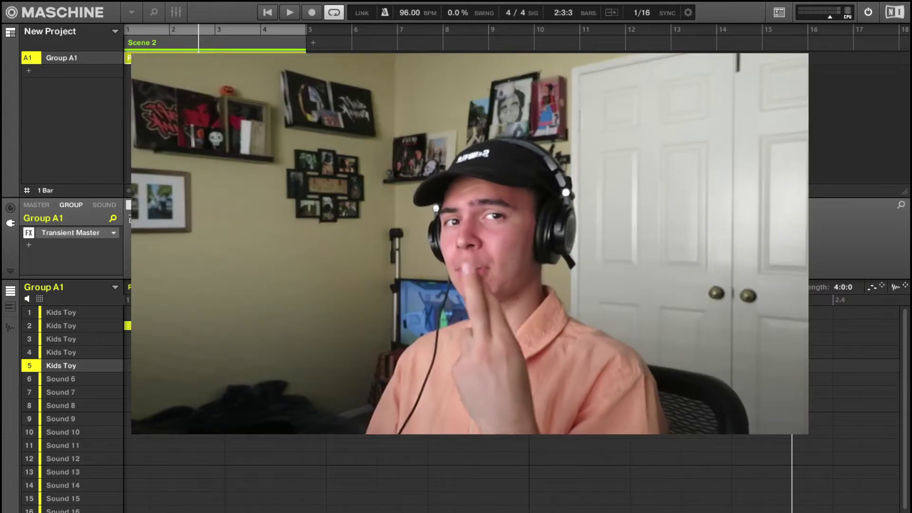
key(space)
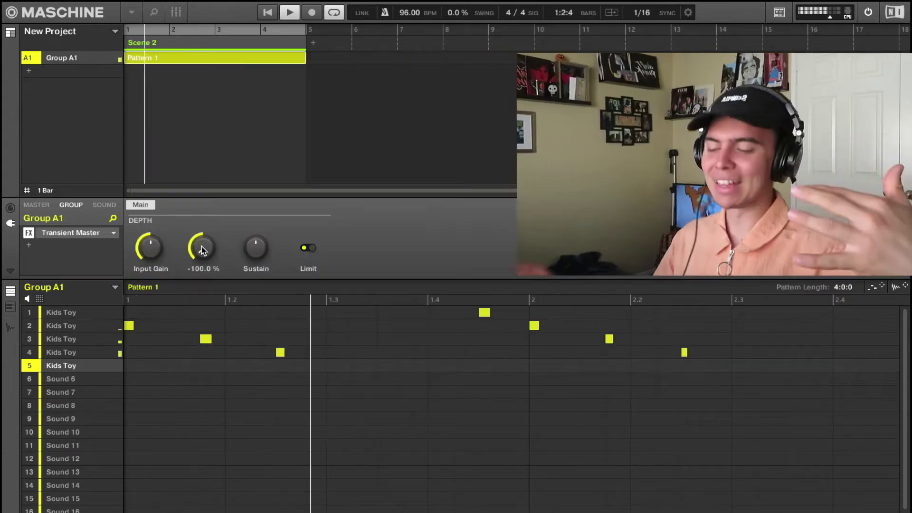
Load Metaverb onto Group A1 and reduce its Room size slightly.
click(29, 245)
mouse_move(63, 277)
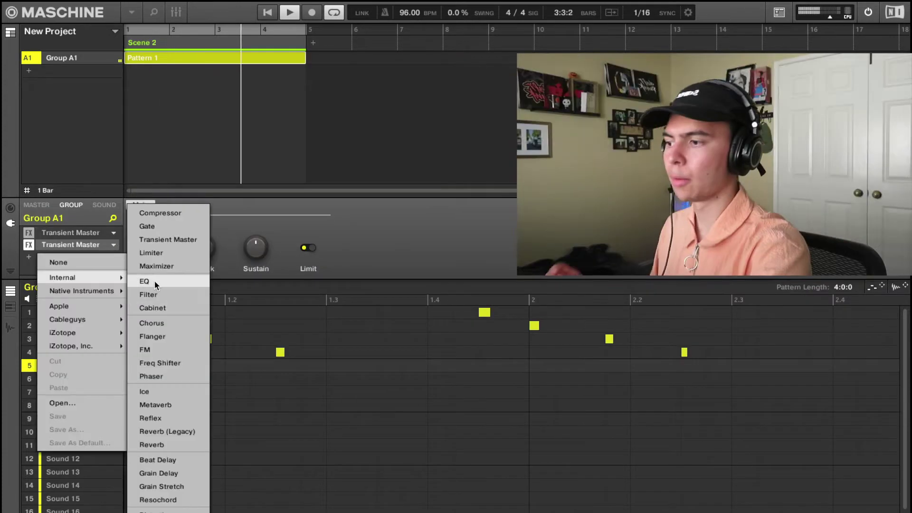
click(155, 405)
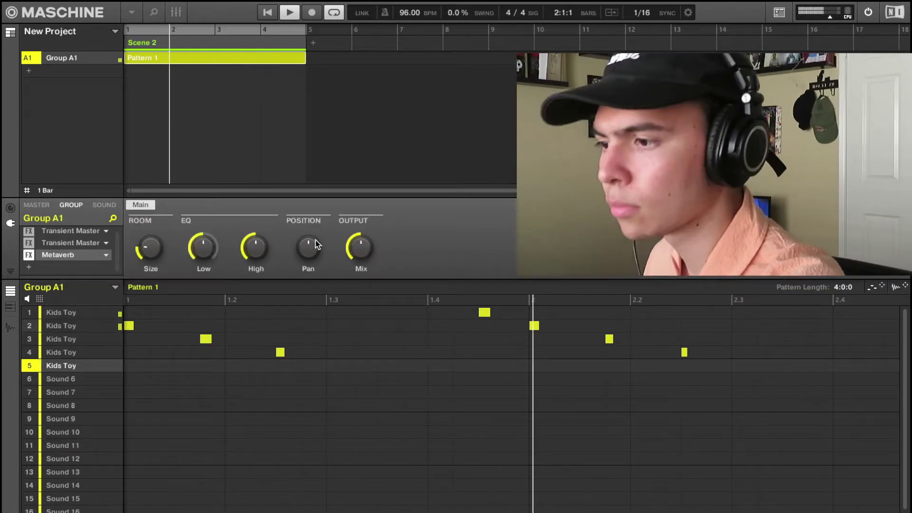
drag(150, 247, 151, 250)
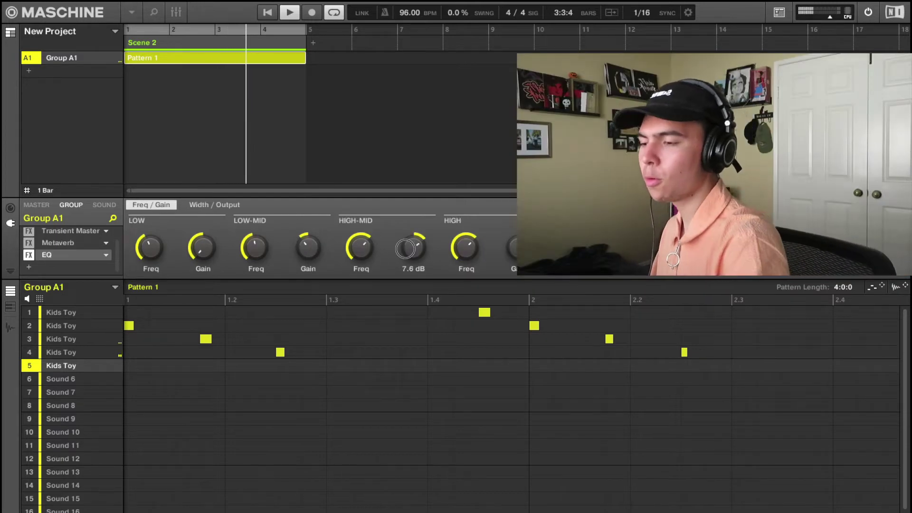
Add further effect slots to Group A1's chain for EQ and distortion.
click(71, 205)
click(58, 255)
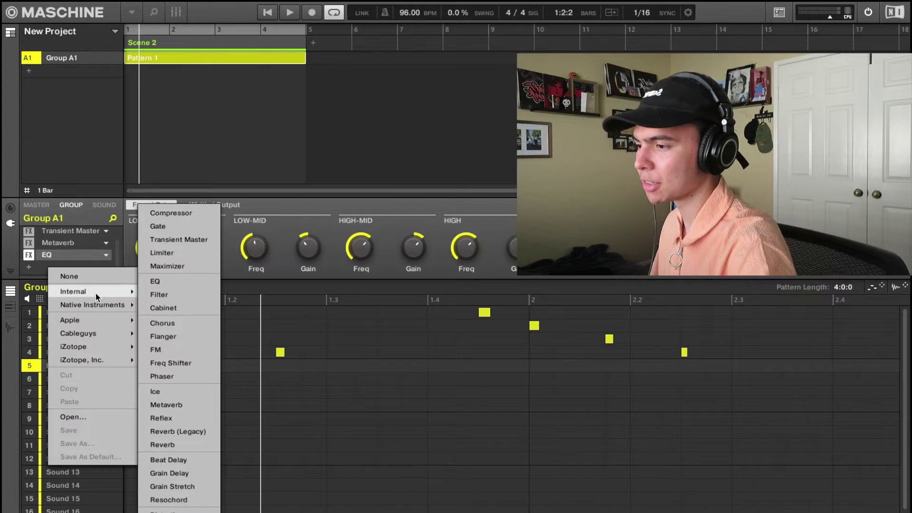
click(106, 254)
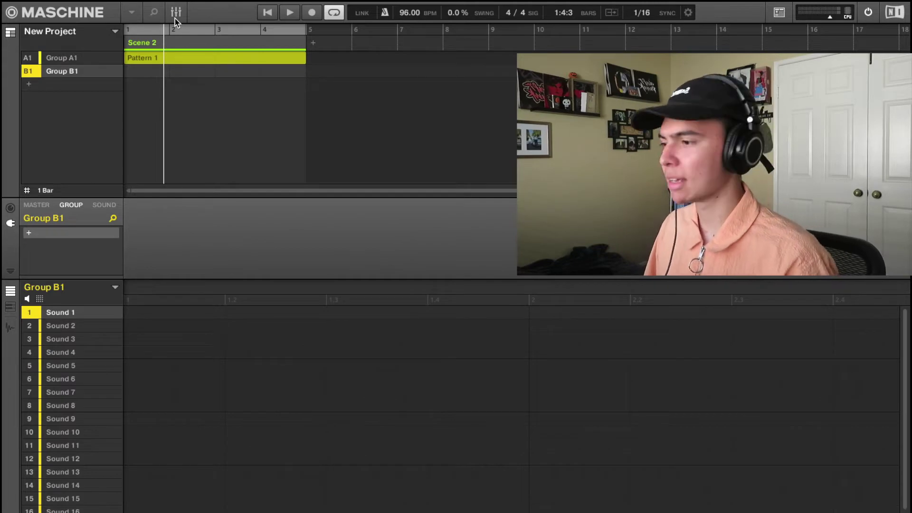
Browse the library's bass instruments and load Warm Tube into Group B1.
click(156, 15)
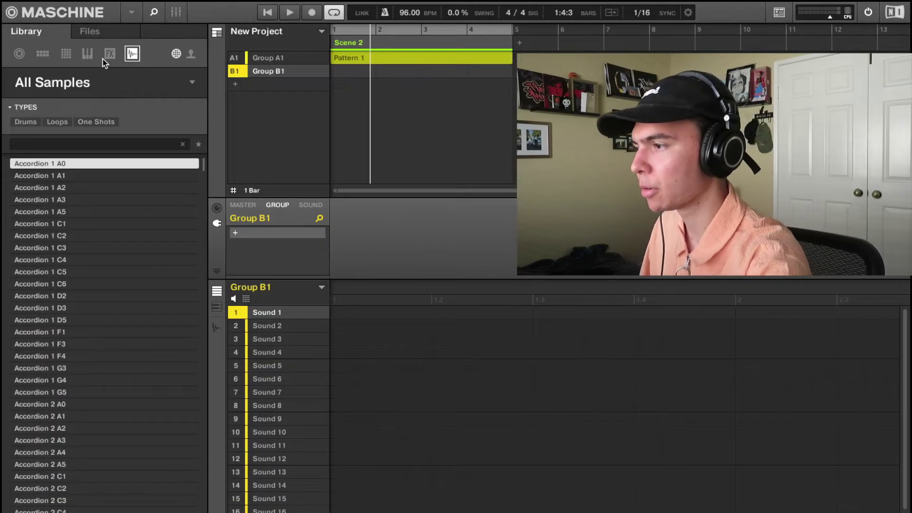
click(87, 55)
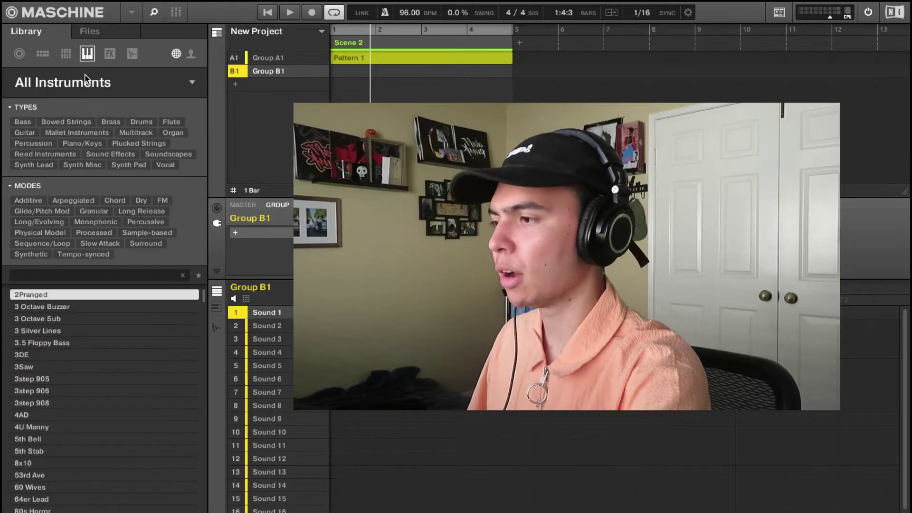
click(23, 122)
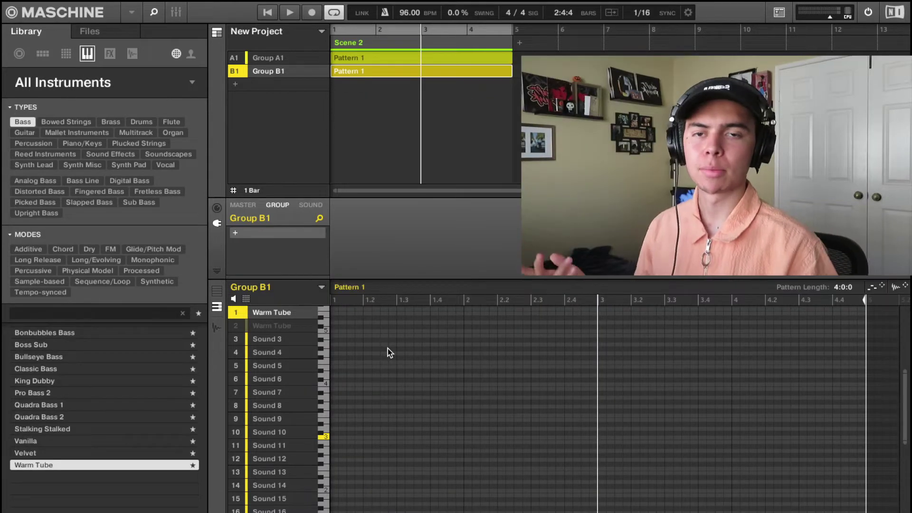
Record a Warm Tube bass line into the pattern, then add empty Group C1.
key(space)
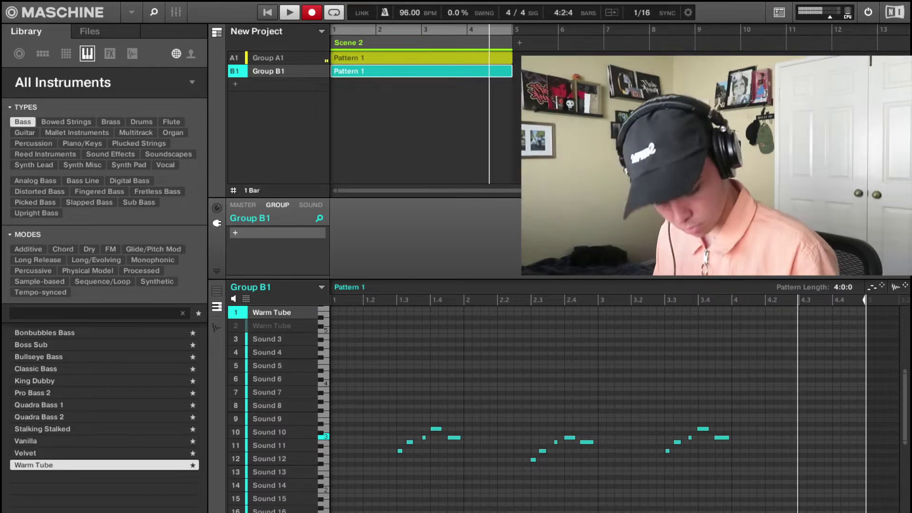
click(268, 57)
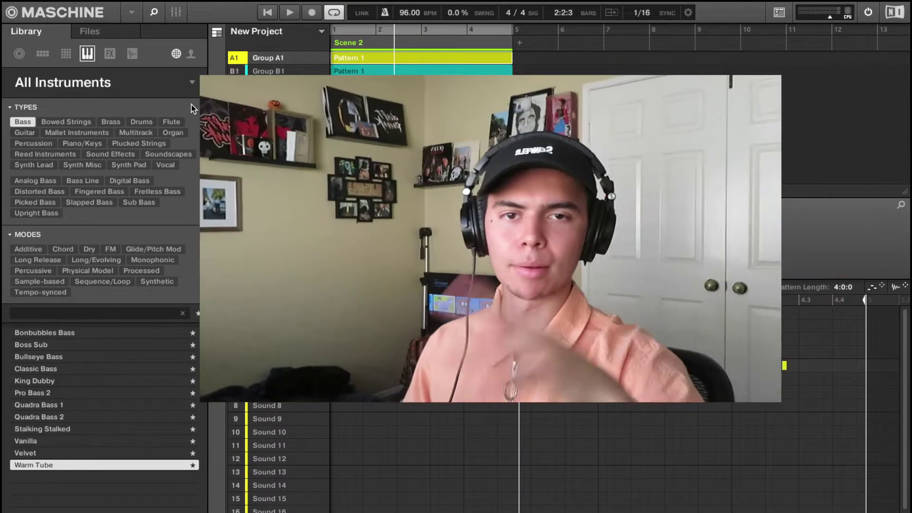
click(235, 85)
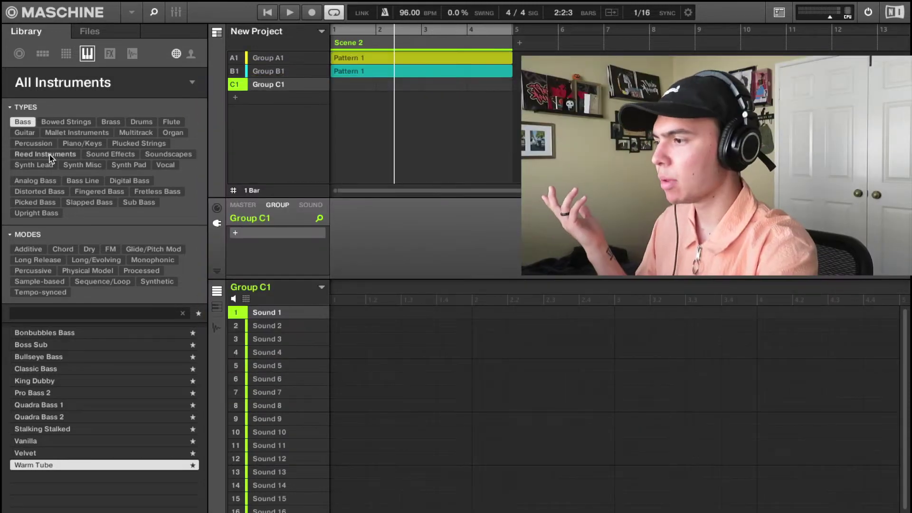
Load Glassy Bell into Group C1, extend the pattern to 4:0:0 and record a mallet melody.
click(75, 133)
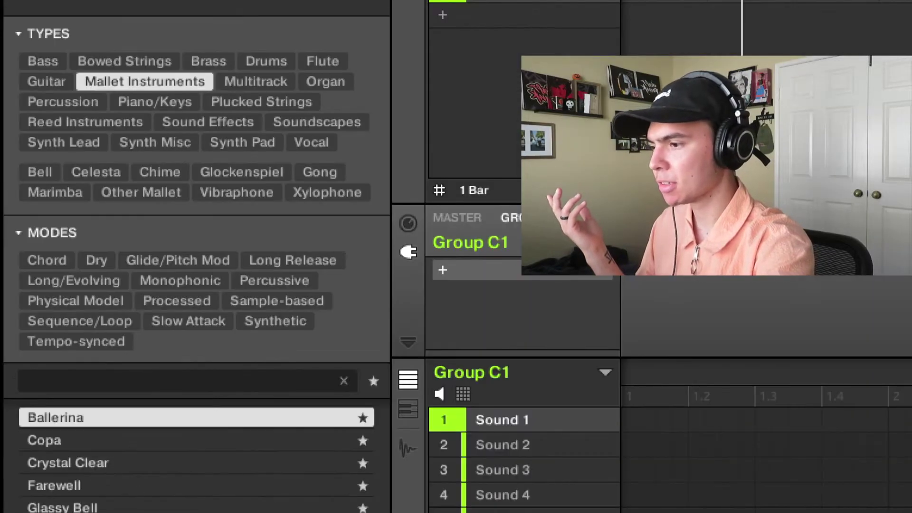
click(92, 505)
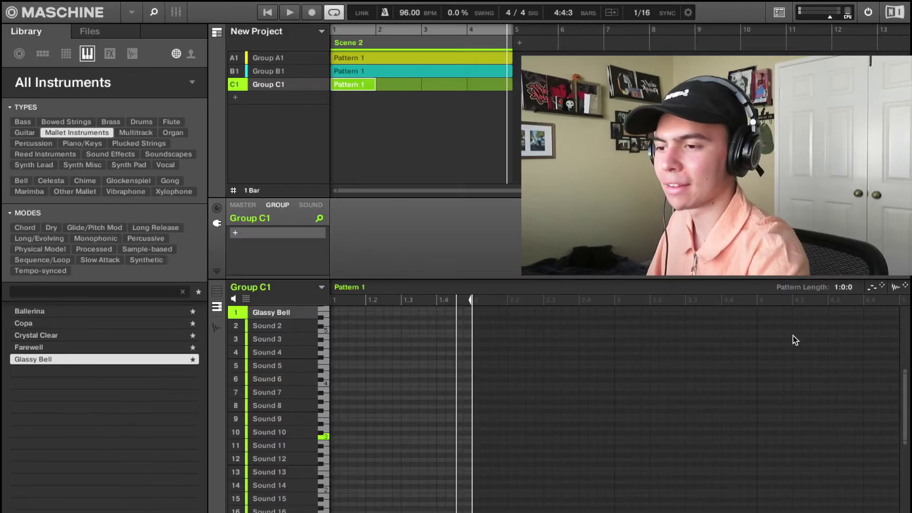
drag(852, 288, 852, 288)
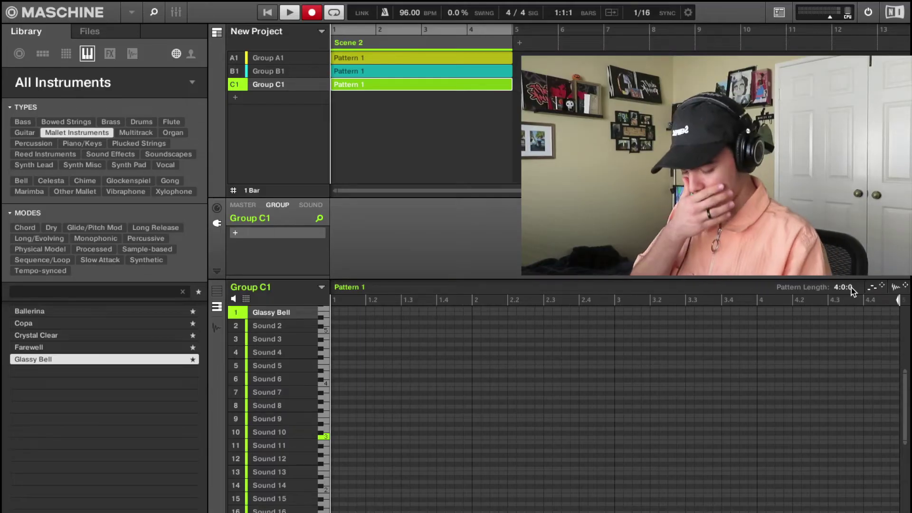
key(space)
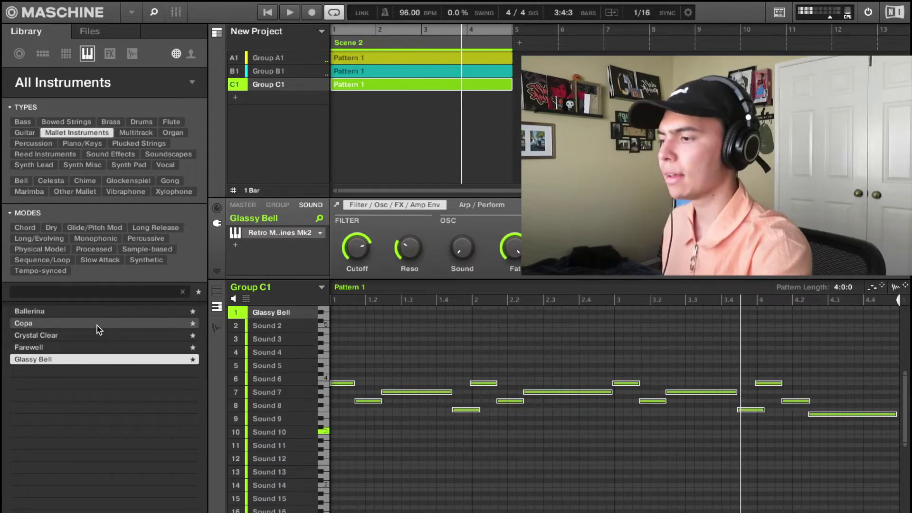
Layer a Crystal Clear Massive preset on Sound 2 and check it in the mixer.
click(65, 346)
click(57, 338)
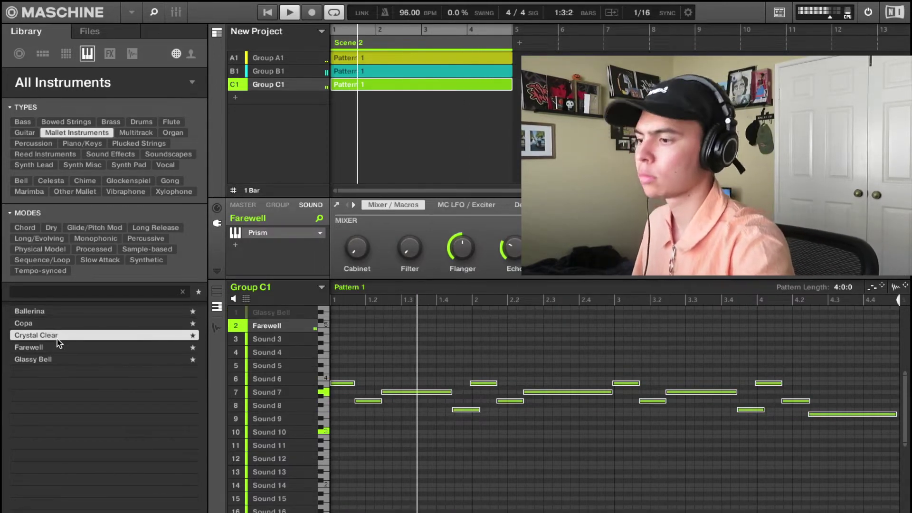
click(61, 322)
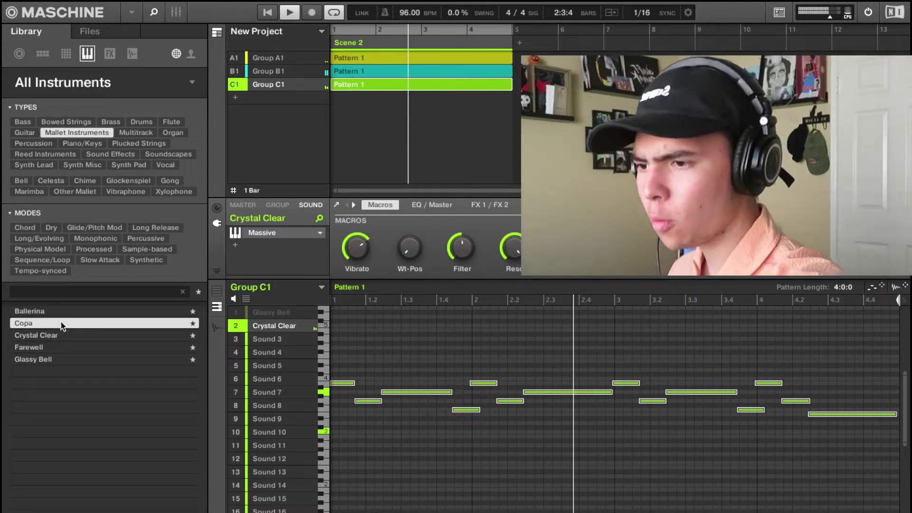
key(ctrl+m)
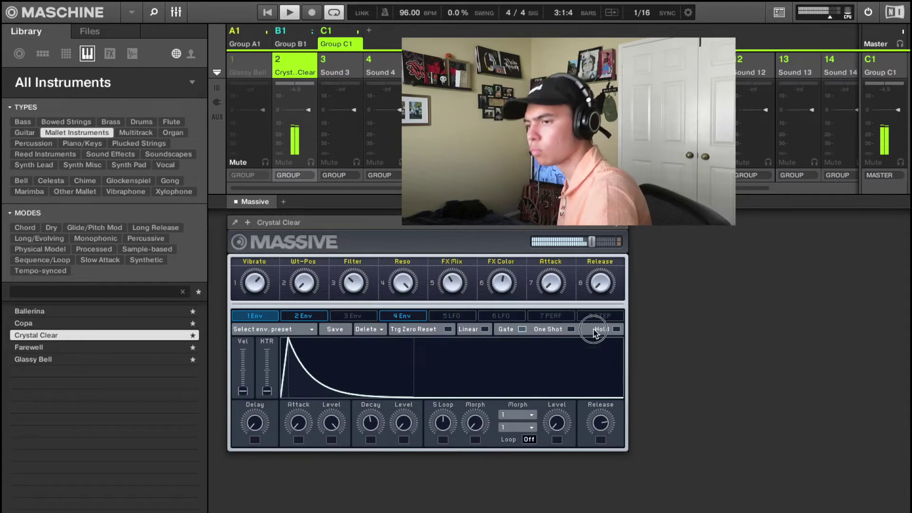
key(ctrl+m)
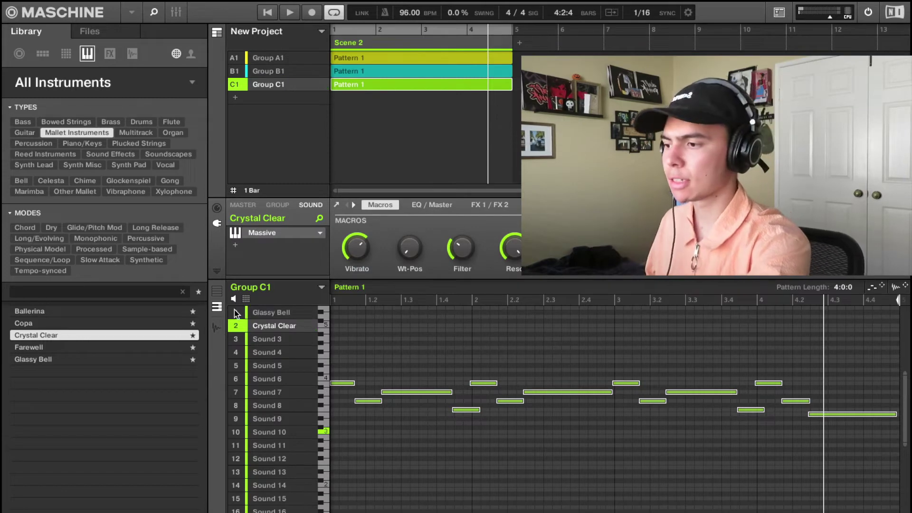
Nudge the mallet notes later, play the drum pattern and view the drum sound's sampler settings.
drag(392, 396, 402, 396)
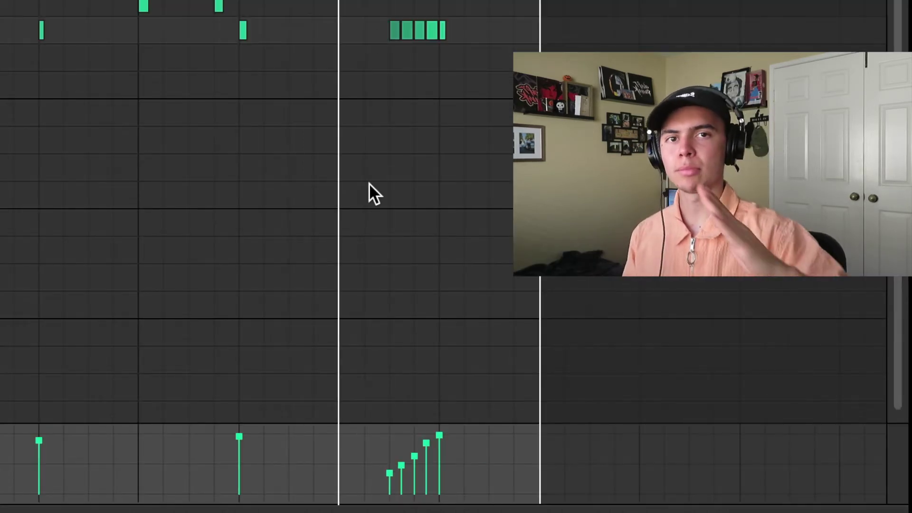
key(space)
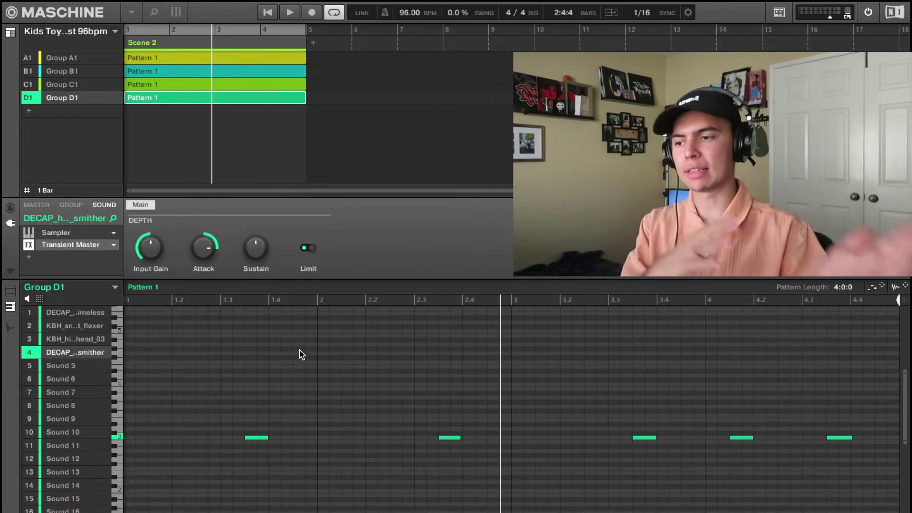
click(67, 234)
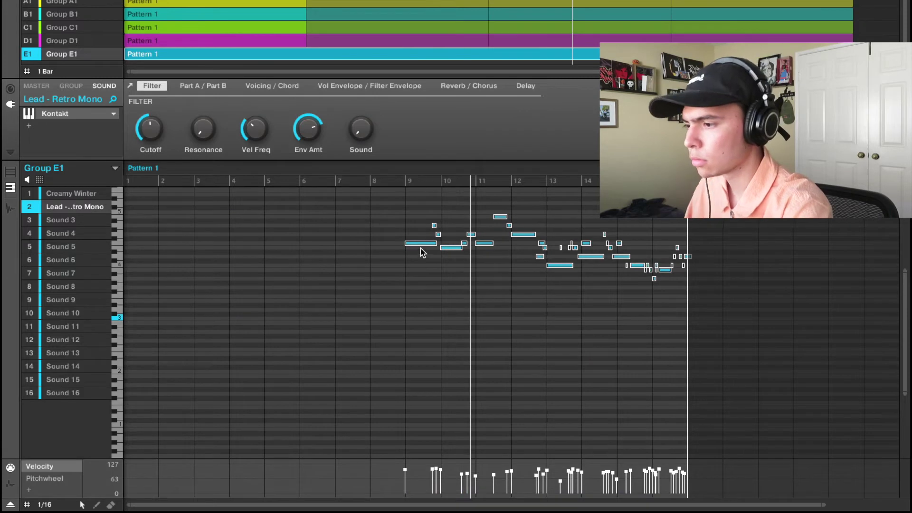
Move the lead notes to bar 1 and show the Retro Mono synth panel in the mixer.
drag(421, 246, 132, 244)
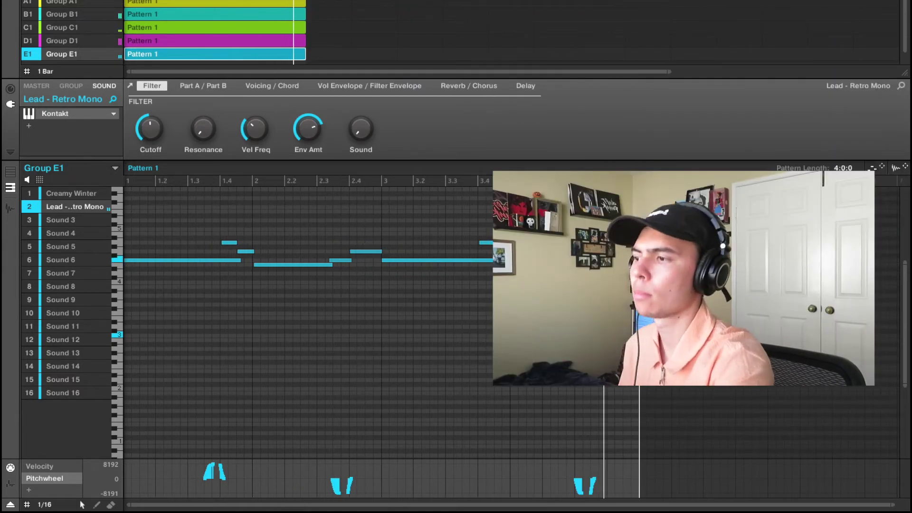
key(ctrl+m)
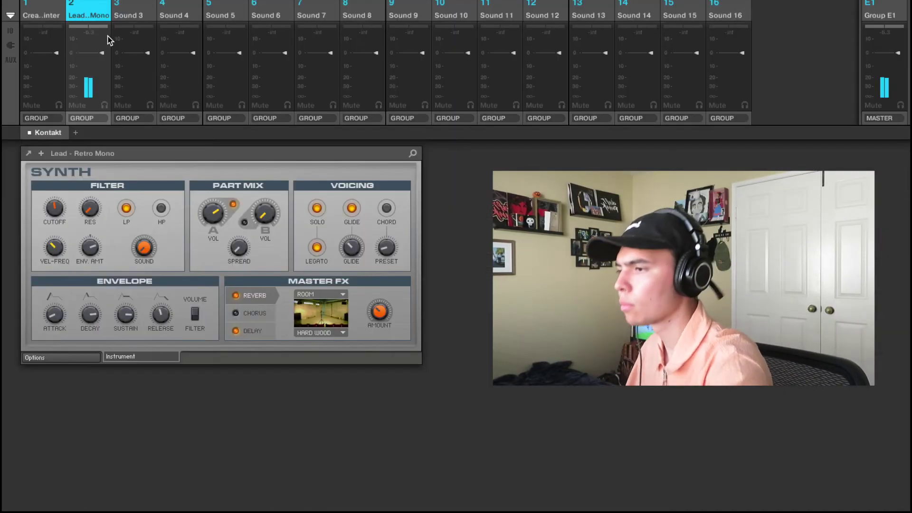